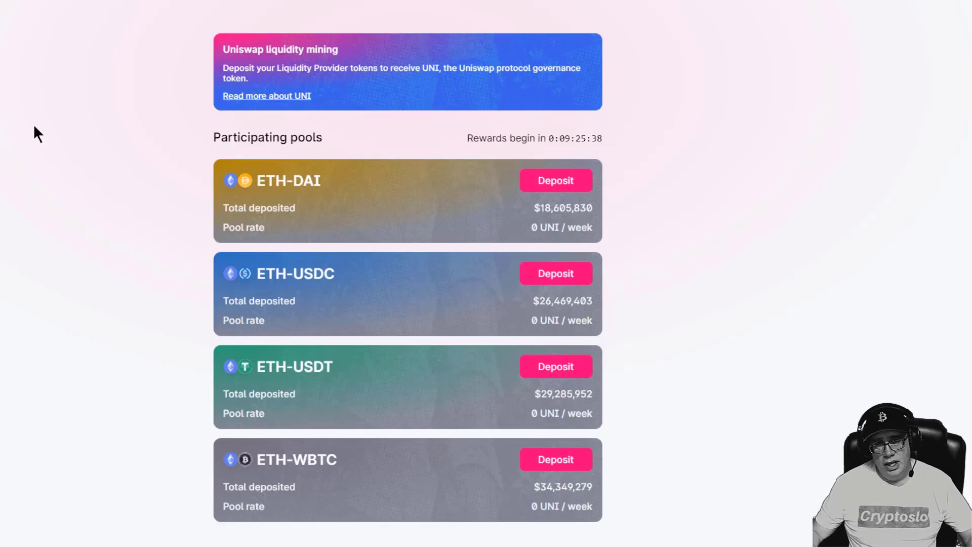
Step: Open the ETH-WBTC pool's Deposit page and its 'Add ETH-WBTC liquidity' form
{"action": "scroll", "coordinate": [28, 144], "scroll_direction": "up", "scroll_amount": 2}
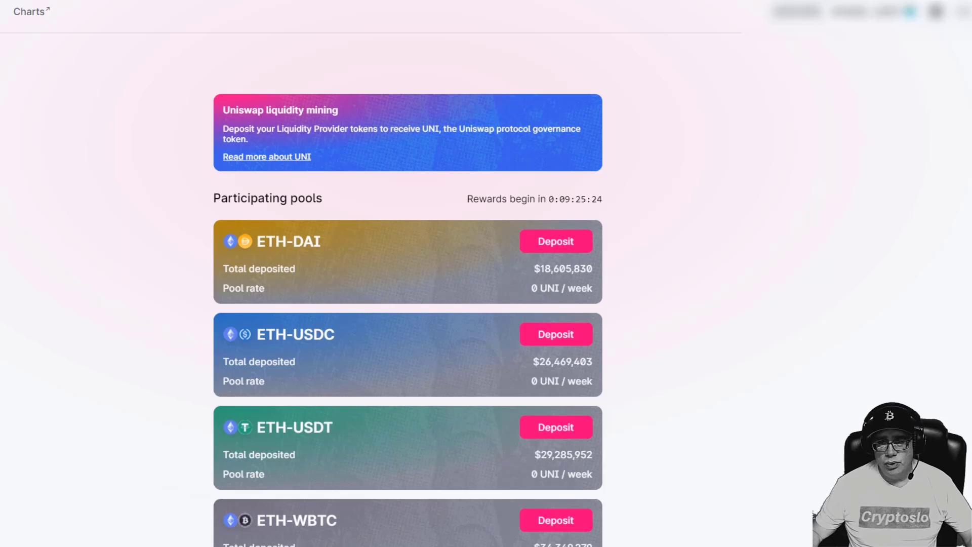
{"action": "scroll", "coordinate": [701, 281], "scroll_direction": "down", "scroll_amount": 1}
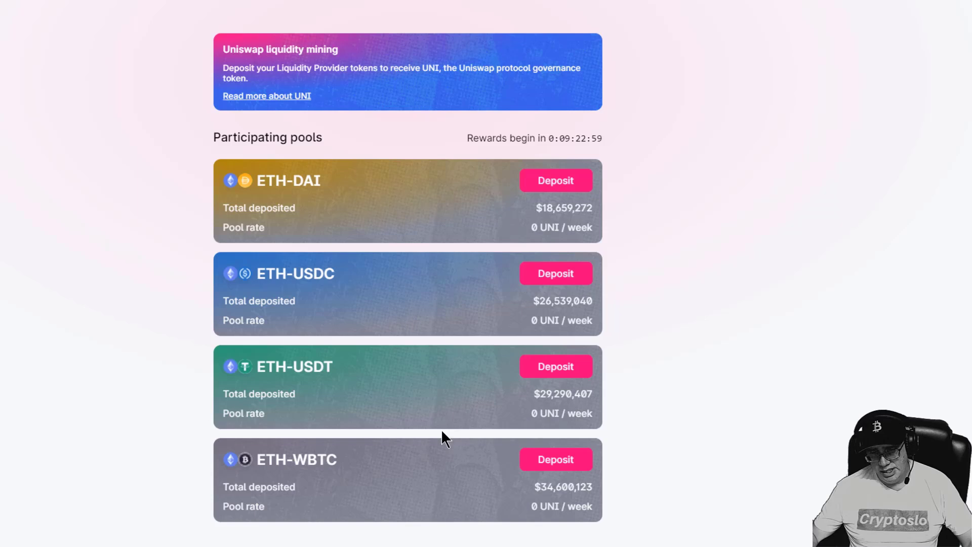
{"action": "left_click", "coordinate": [567, 463]}
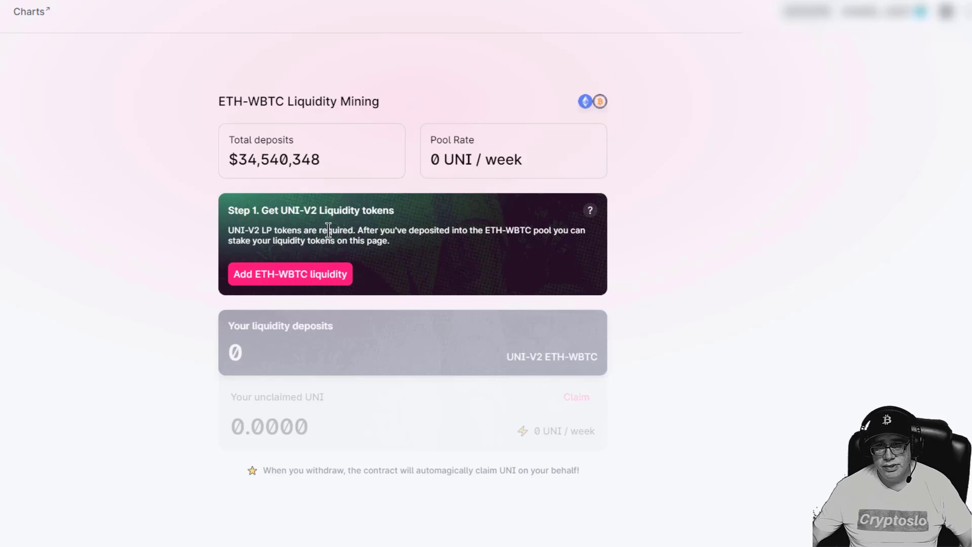
{"action": "left_click", "coordinate": [315, 278]}
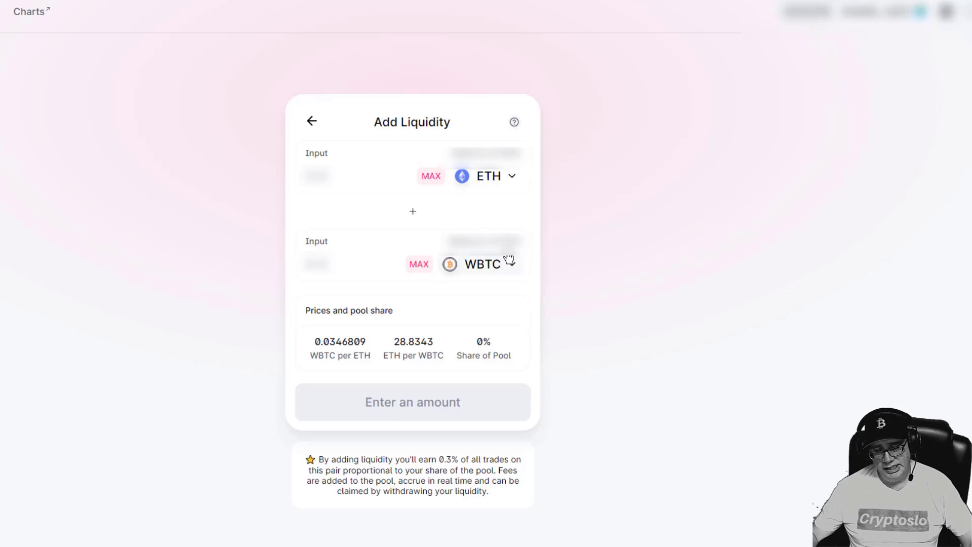
Step: Fill in the maximum WBTC amount and set an advanced gas fee for the WBTC approval
{"action": "left_click", "coordinate": [425, 263]}
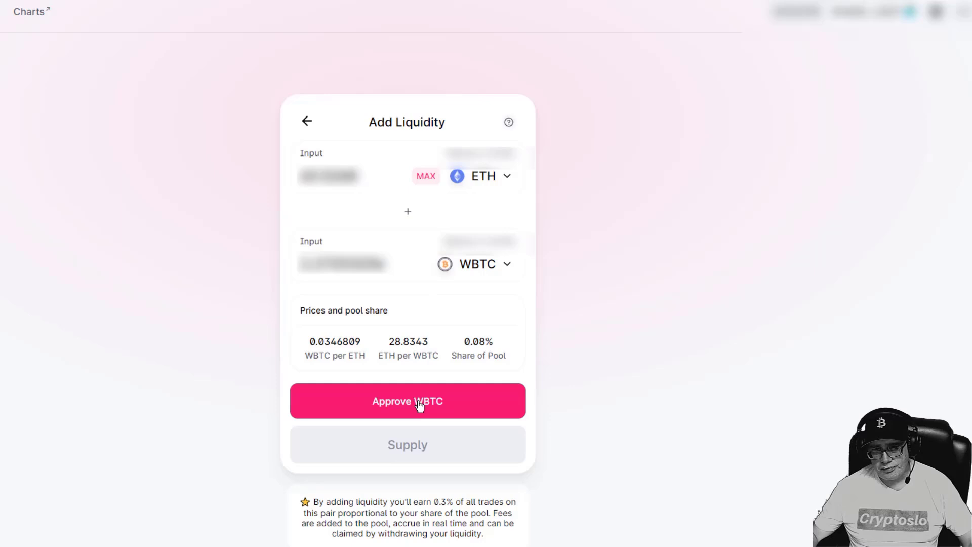
{"action": "left_click", "coordinate": [420, 405]}
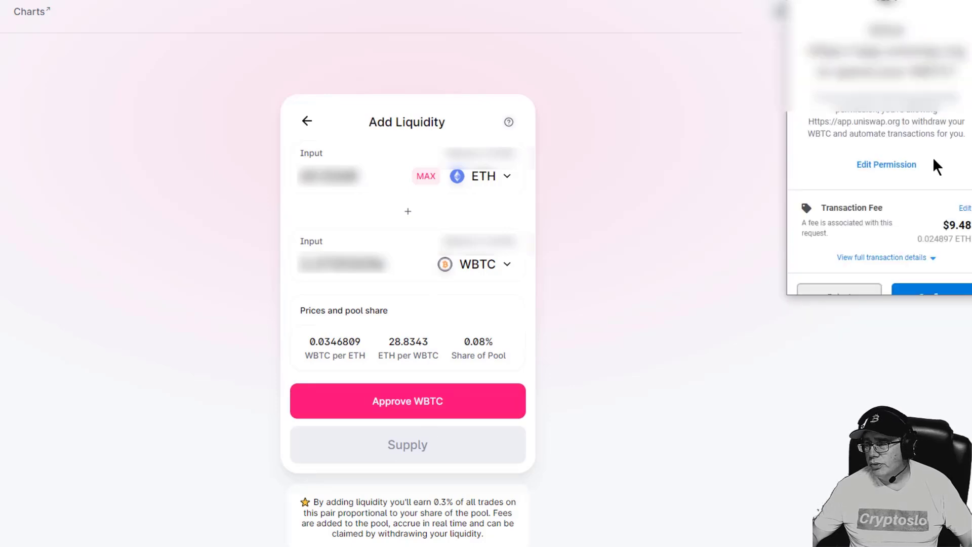
{"action": "left_click", "coordinate": [967, 209]}
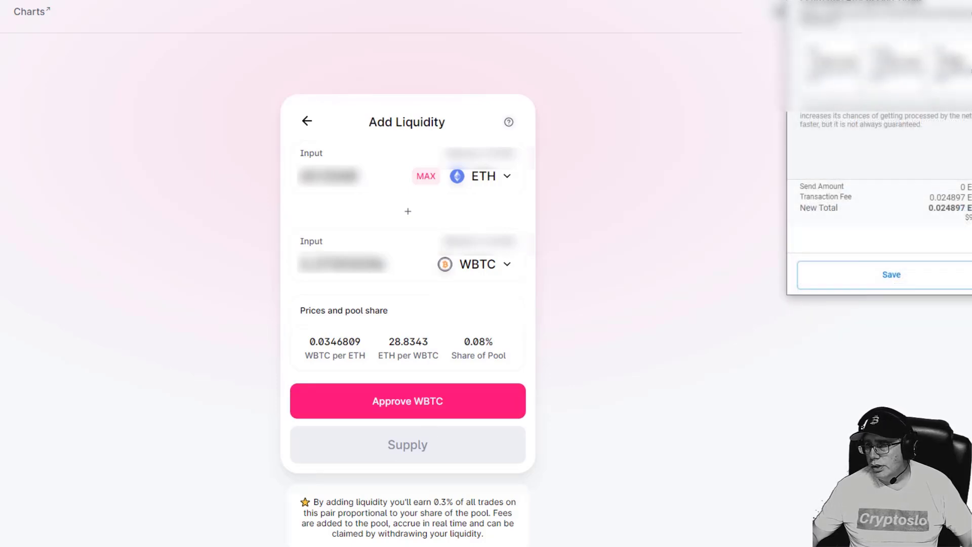
{"action": "left_click", "coordinate": [861, 6]}
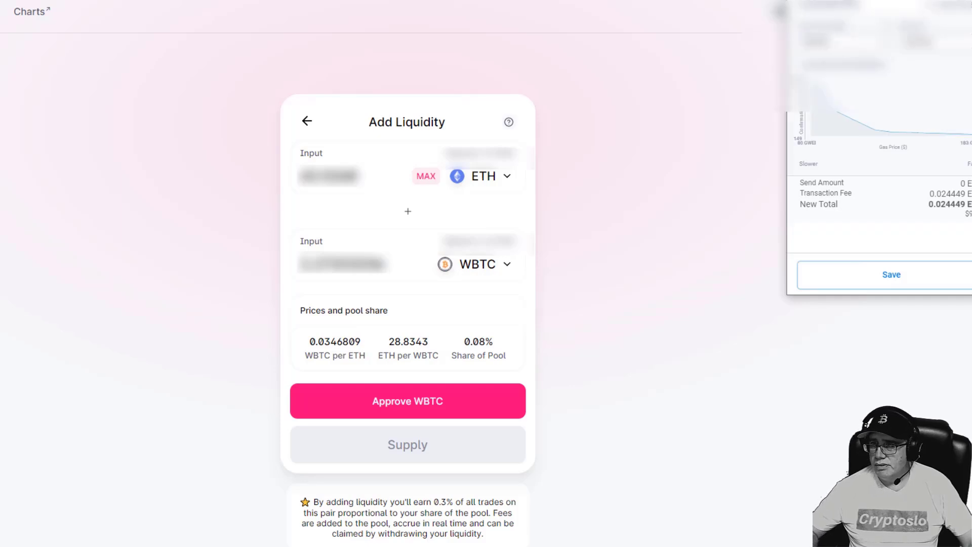
{"action": "left_click", "coordinate": [935, 269]}
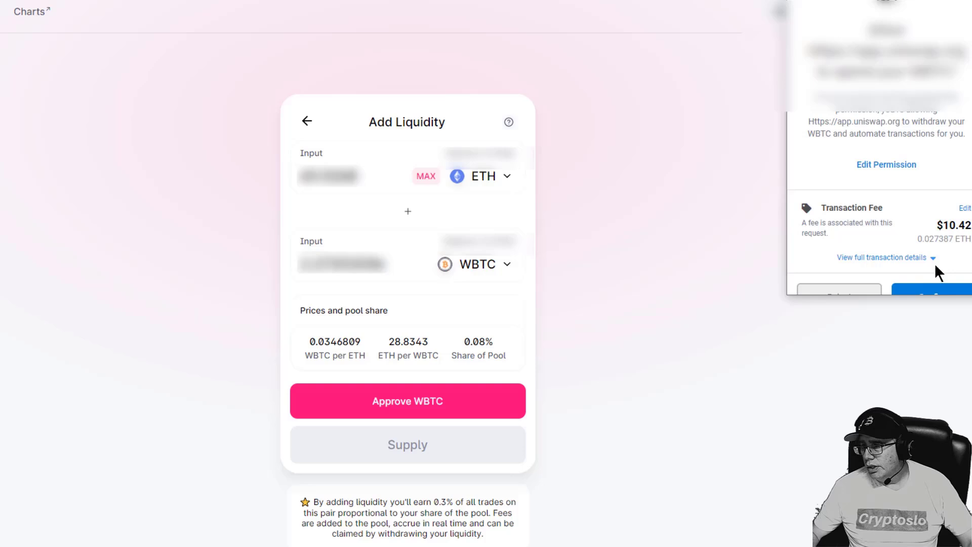
Step: Confirm the WBTC approval in MetaMask, then dismiss the notification and wallet overview
{"action": "scroll", "coordinate": [932, 258], "scroll_direction": "down", "scroll_amount": 1}
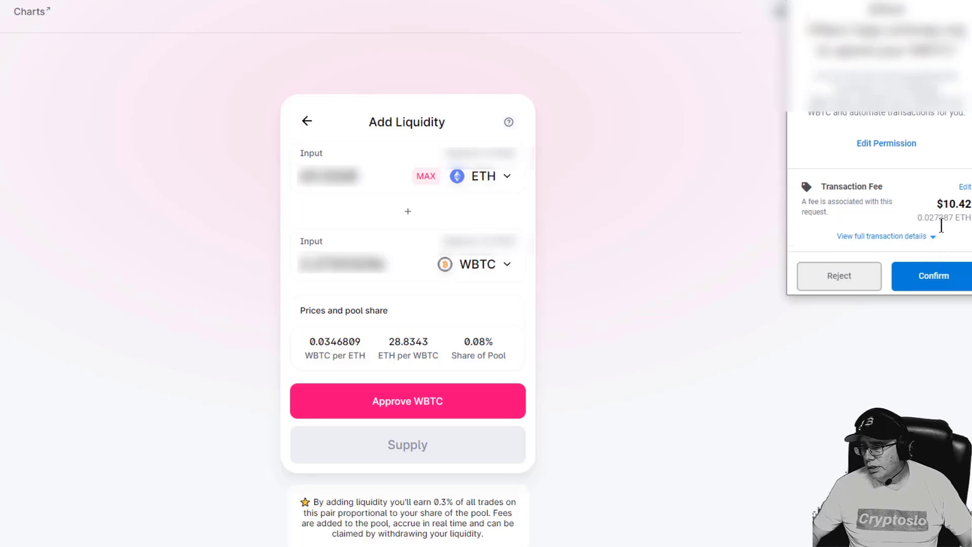
{"action": "left_click", "coordinate": [929, 267]}
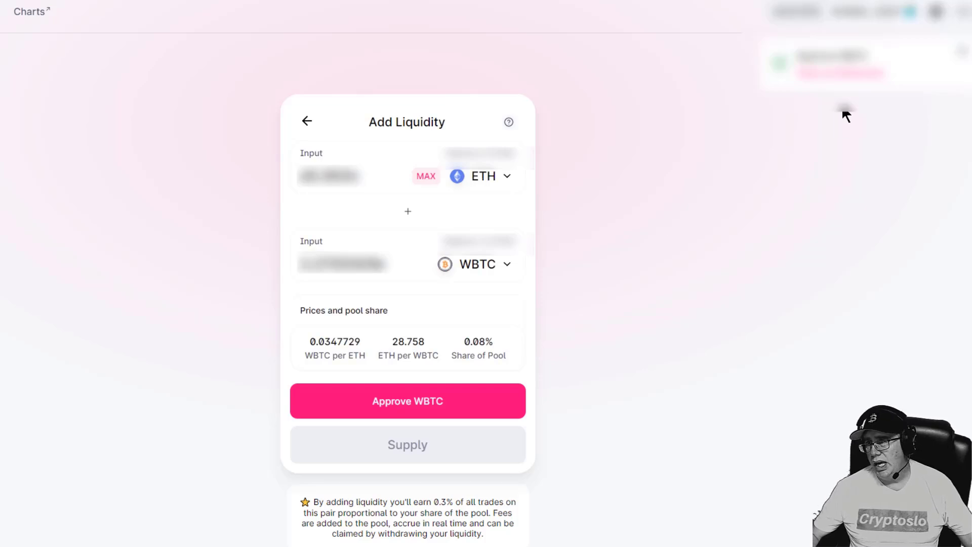
{"action": "left_click", "coordinate": [961, 52]}
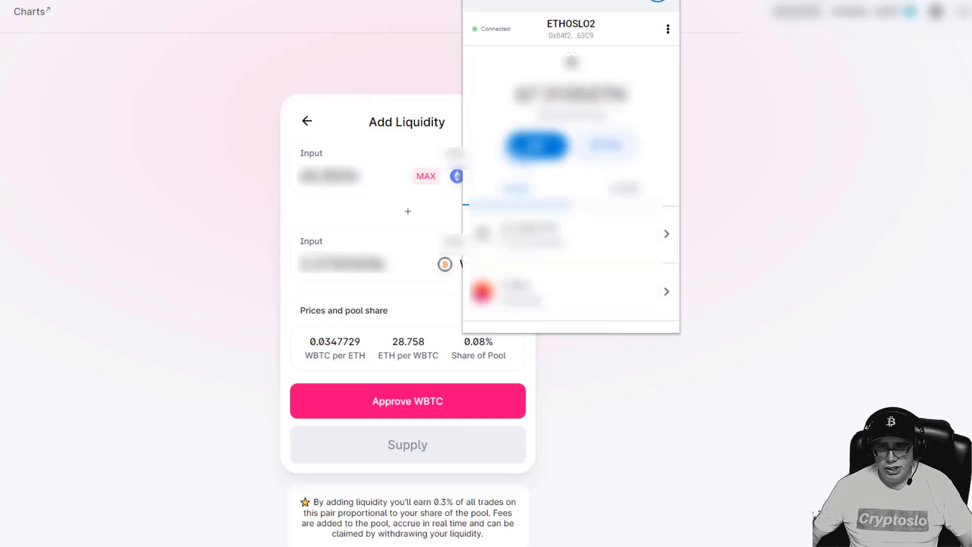
{"action": "left_click", "coordinate": [625, 189]}
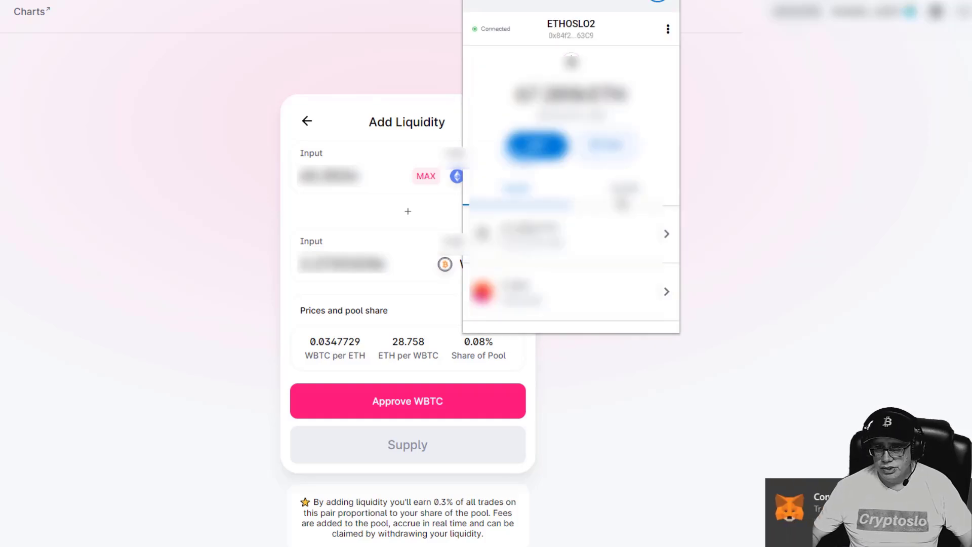
{"action": "left_click", "coordinate": [792, 186]}
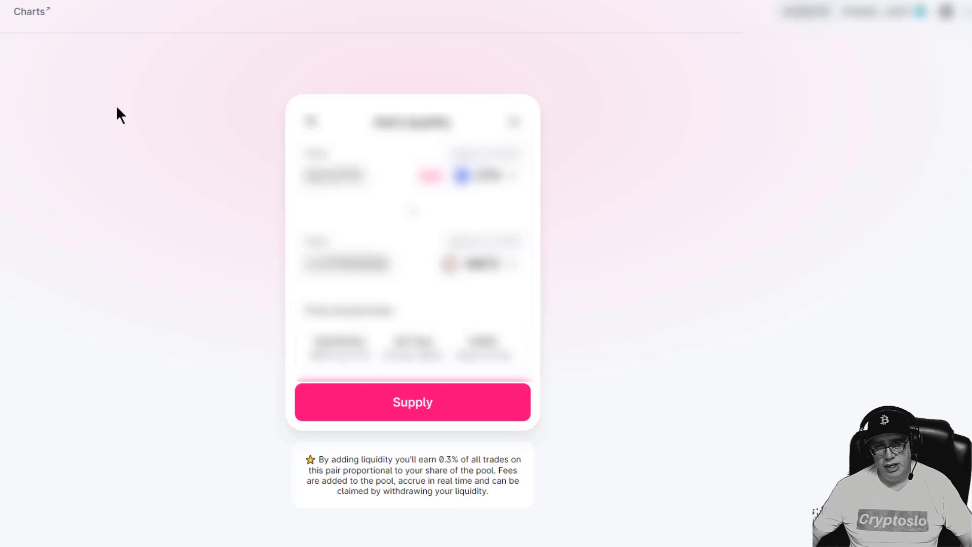
Step: Supply the ETH-WBTC liquidity, confirm it in MetaMask, and close the submitted notice
{"action": "left_click", "coordinate": [420, 403]}
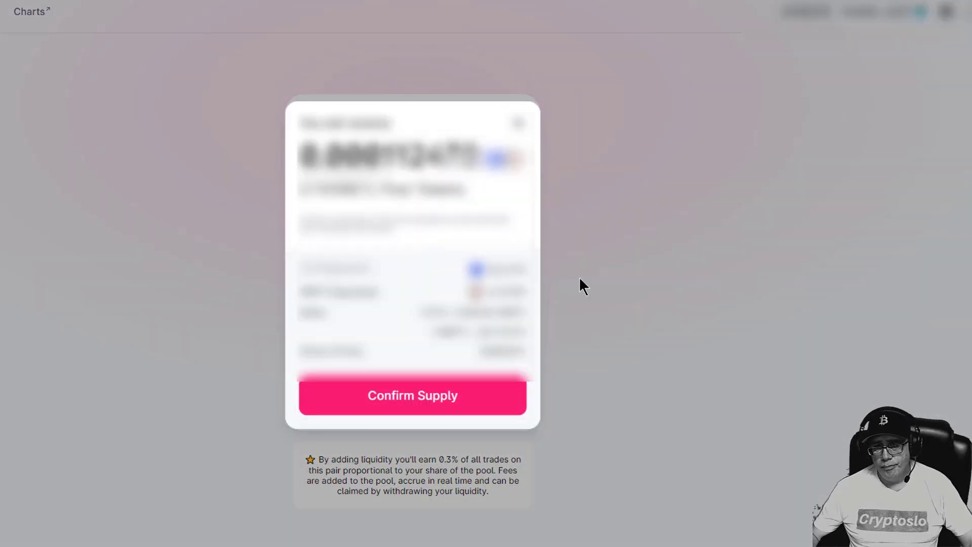
{"action": "left_click", "coordinate": [420, 398]}
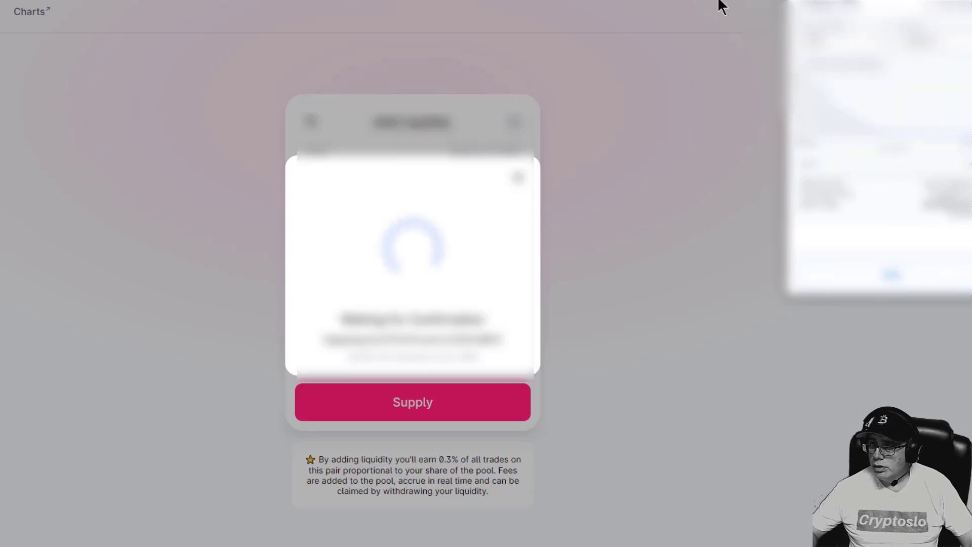
{"action": "left_click", "coordinate": [891, 276]}
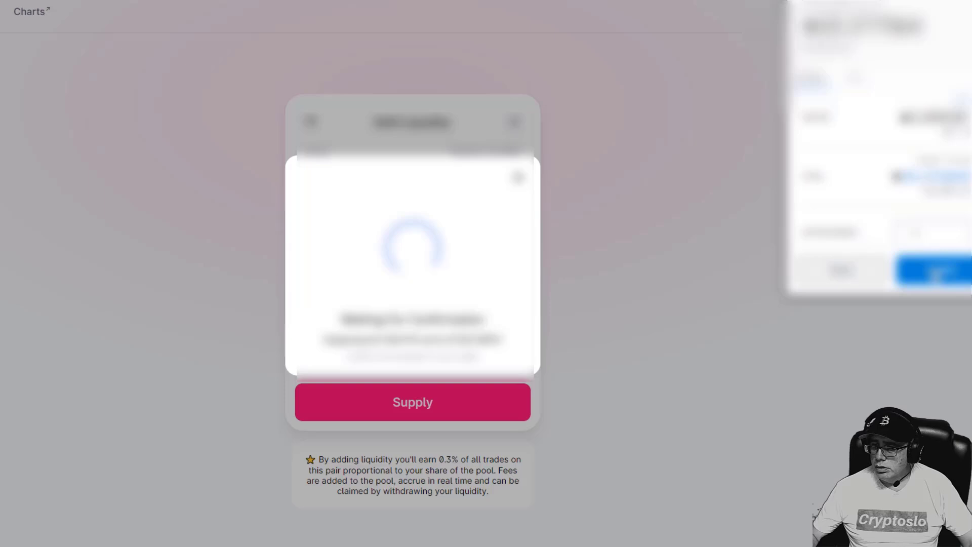
{"action": "left_click", "coordinate": [936, 273]}
{"action": "left_click", "coordinate": [468, 374]}
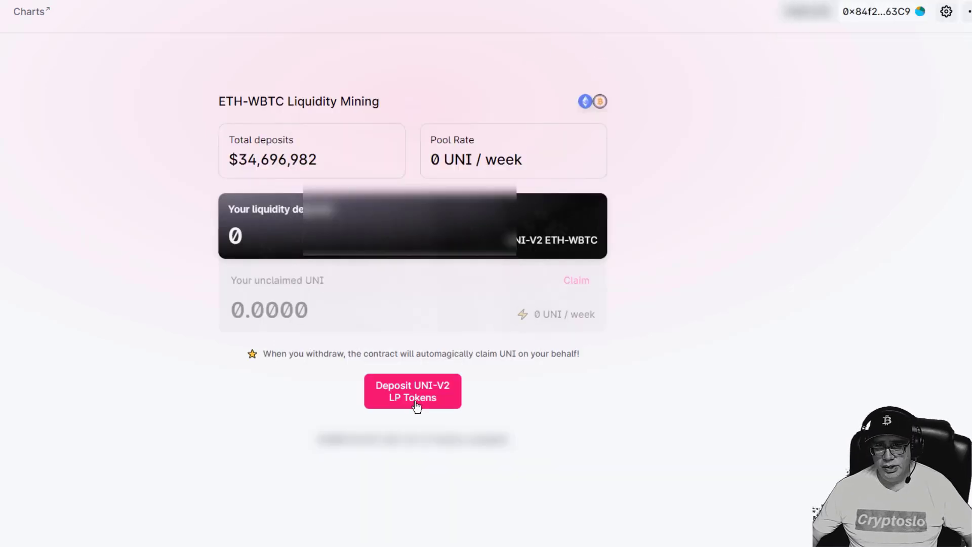
Step: Enter the full UNI-V2 LP token balance, approve it, and start the deposit
{"action": "left_click", "coordinate": [415, 404]}
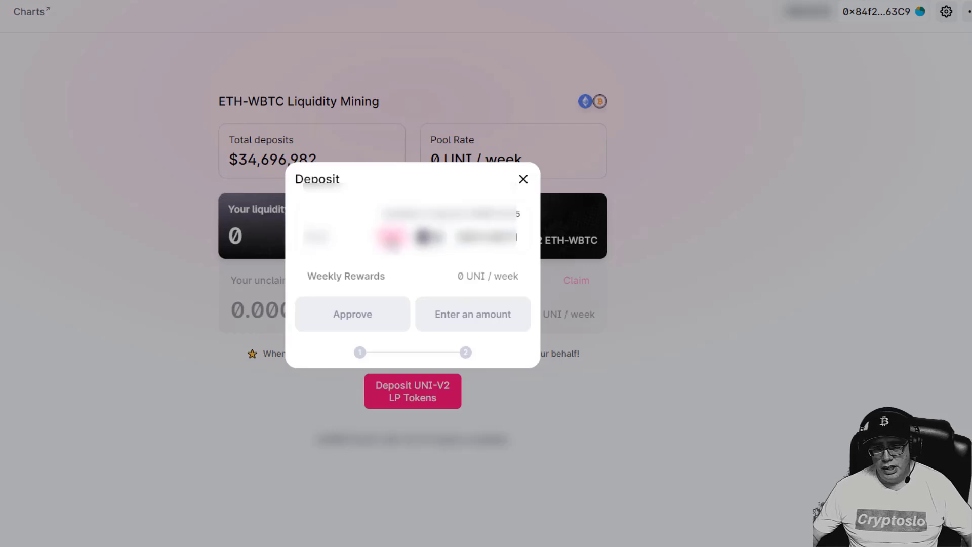
{"action": "left_click", "coordinate": [391, 237]}
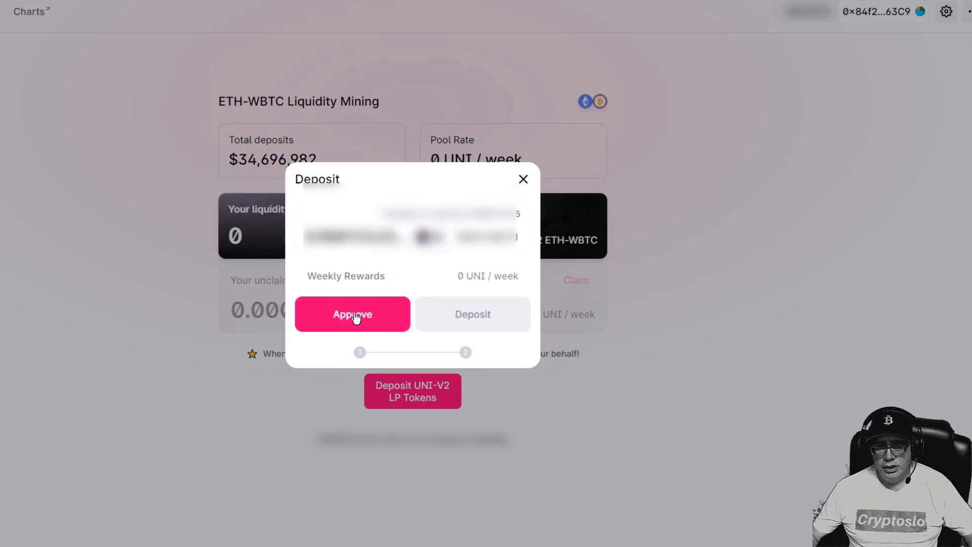
{"action": "left_click", "coordinate": [355, 318]}
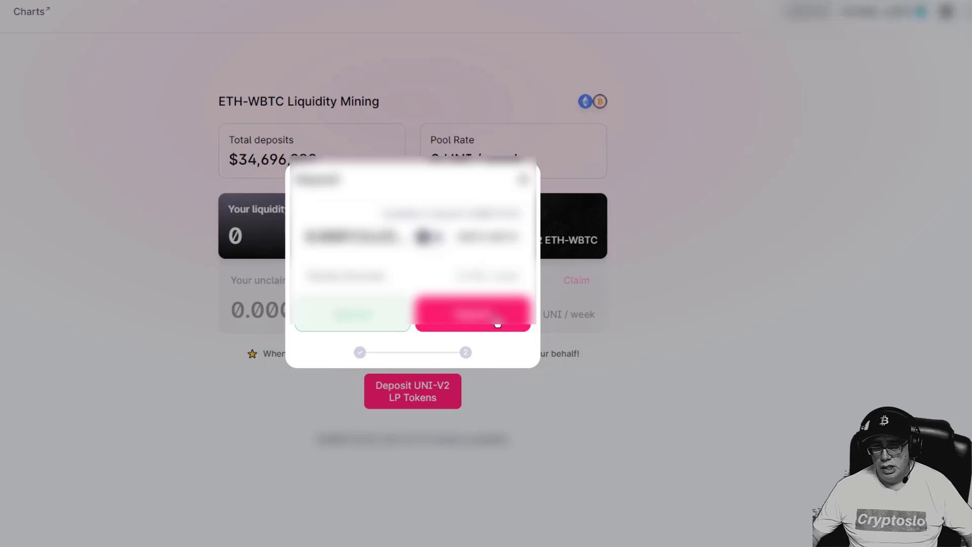
{"action": "left_click", "coordinate": [494, 319]}
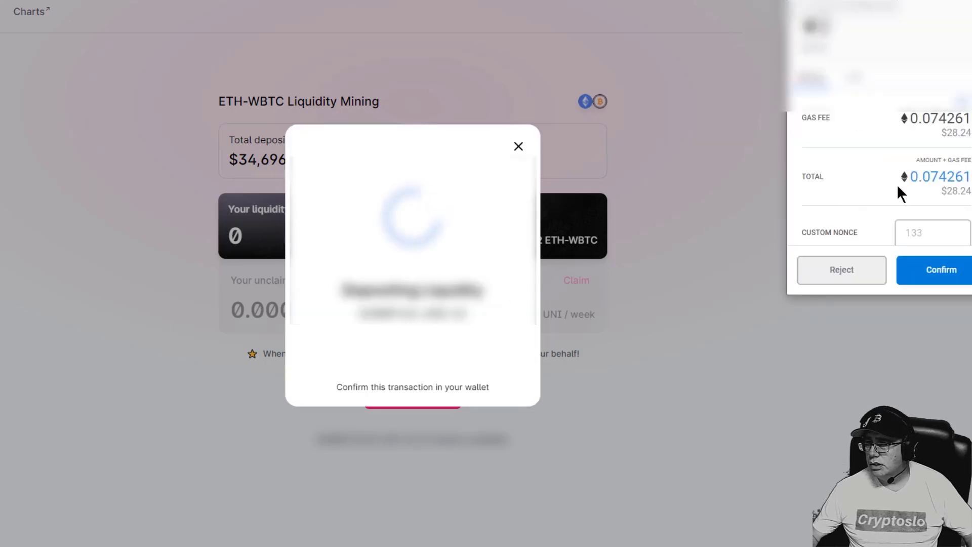
Step: Raise the staking transaction's gas price in MetaMask, confirm it, and close the notice
{"action": "left_click", "coordinate": [947, 99]}
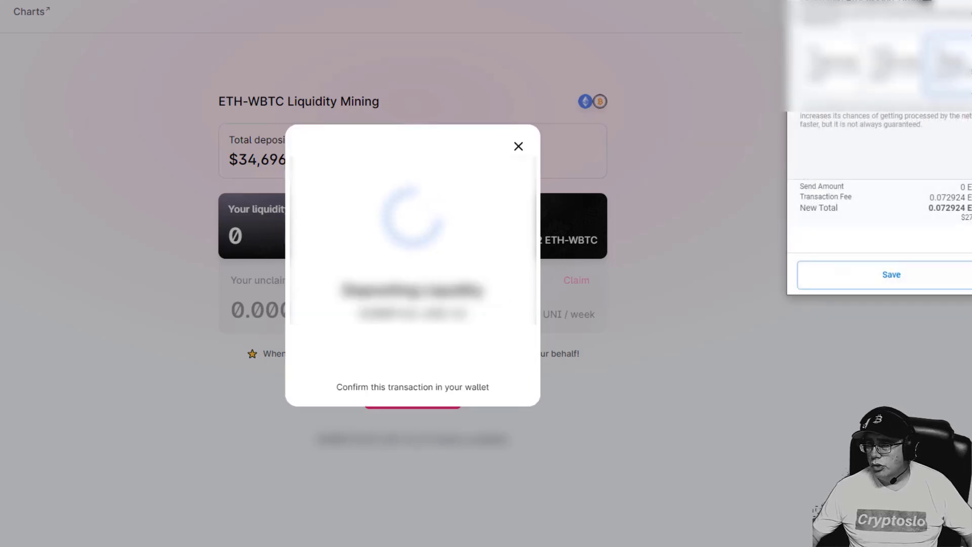
{"action": "left_click", "coordinate": [813, 43]}
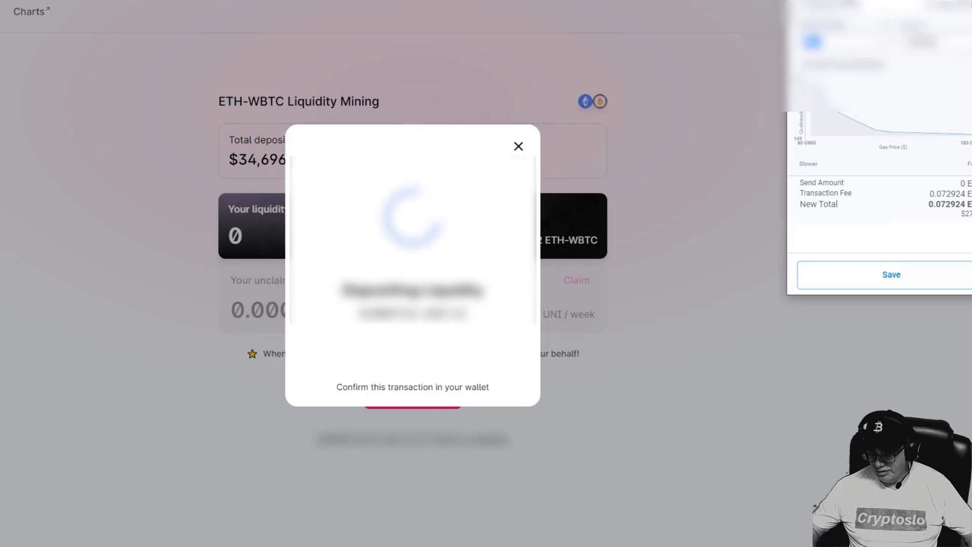
{"action": "left_click", "coordinate": [860, 277]}
{"action": "left_click", "coordinate": [917, 276]}
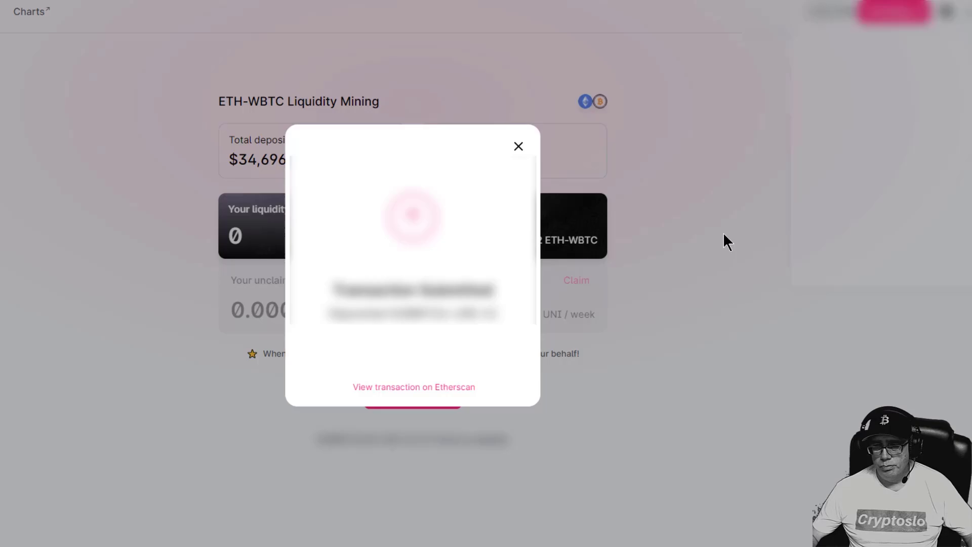
{"action": "left_click", "coordinate": [633, 139]}
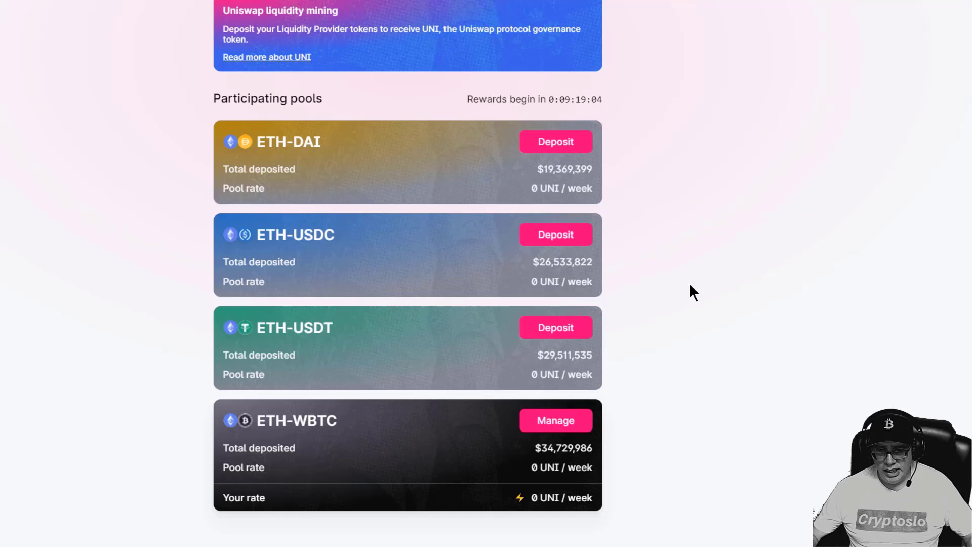
Step: Select the 'Rewards begin in' countdown text on the participating pools list
{"action": "scroll", "coordinate": [727, 278], "scroll_direction": "up", "scroll_amount": 2}
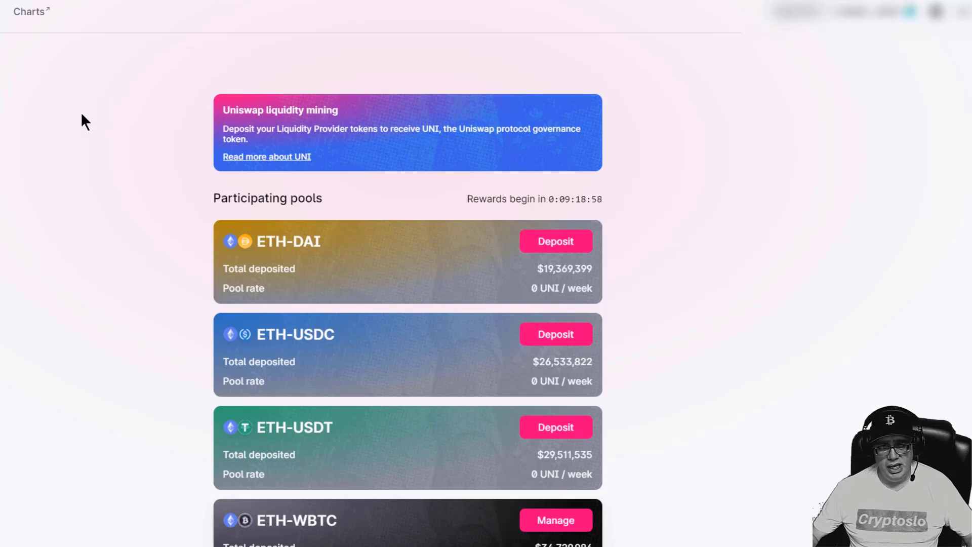
{"action": "left_click_drag", "start_coordinate": [603, 199], "coordinate": [460, 192]}
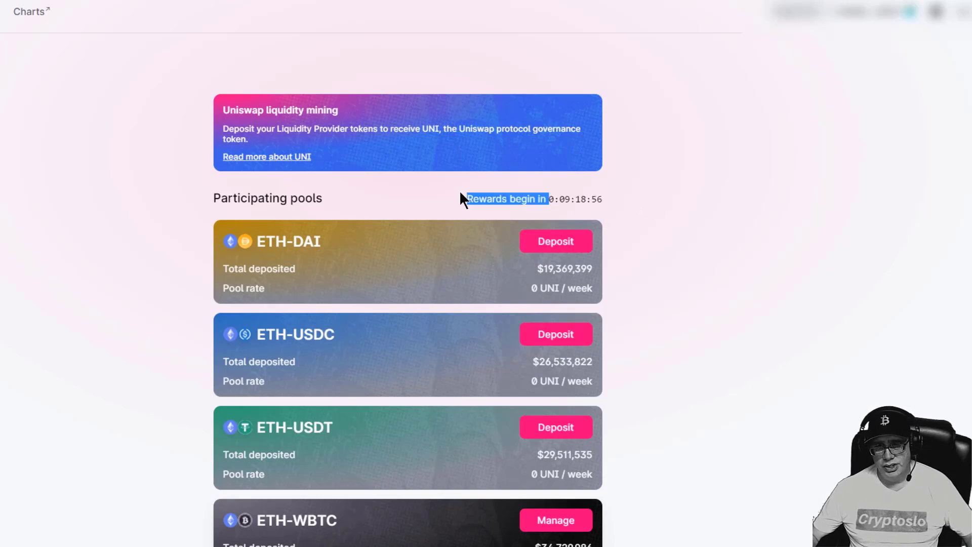
{"action": "left_click_drag", "start_coordinate": [604, 199], "coordinate": [465, 202]}
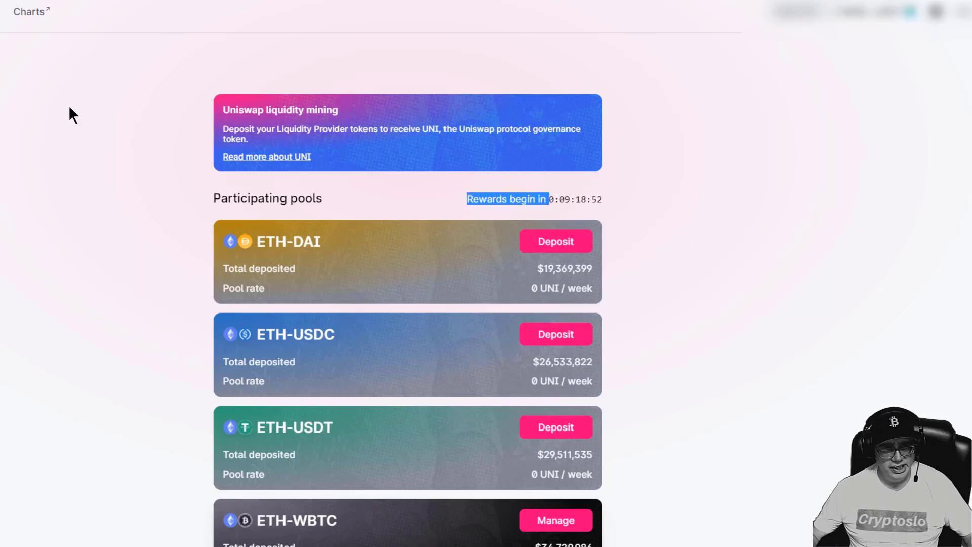